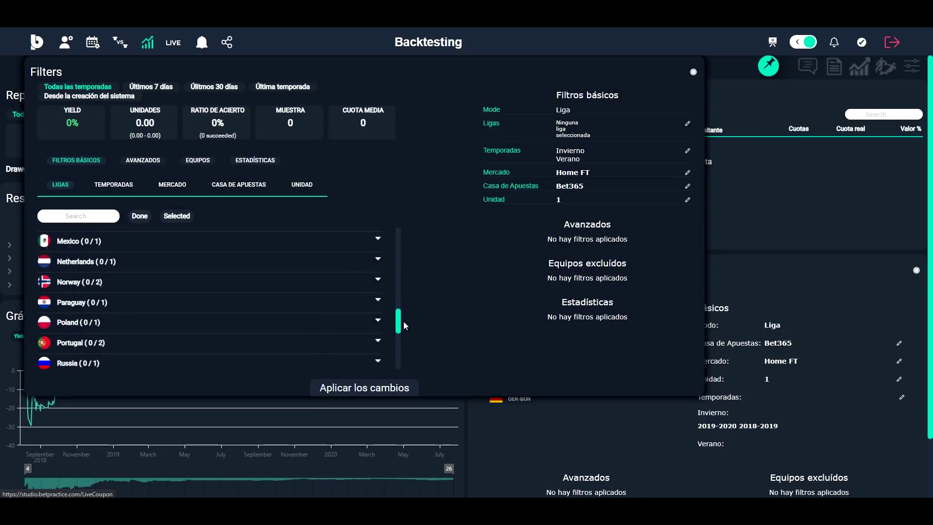
Step: Filter the backtest to Norway's Eliteserien league and the 2021-2021 summer season
{"action": "scroll", "coordinate": [404, 323], "scroll_direction": "up", "scroll_amount": 1}
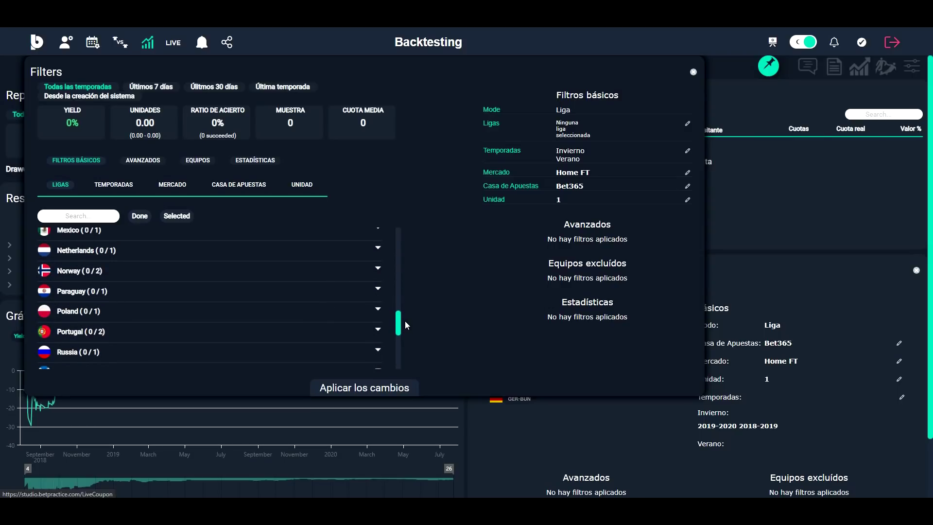
{"action": "left_click", "coordinate": [376, 281]}
{"action": "left_click", "coordinate": [68, 296]}
{"action": "left_click", "coordinate": [336, 389]}
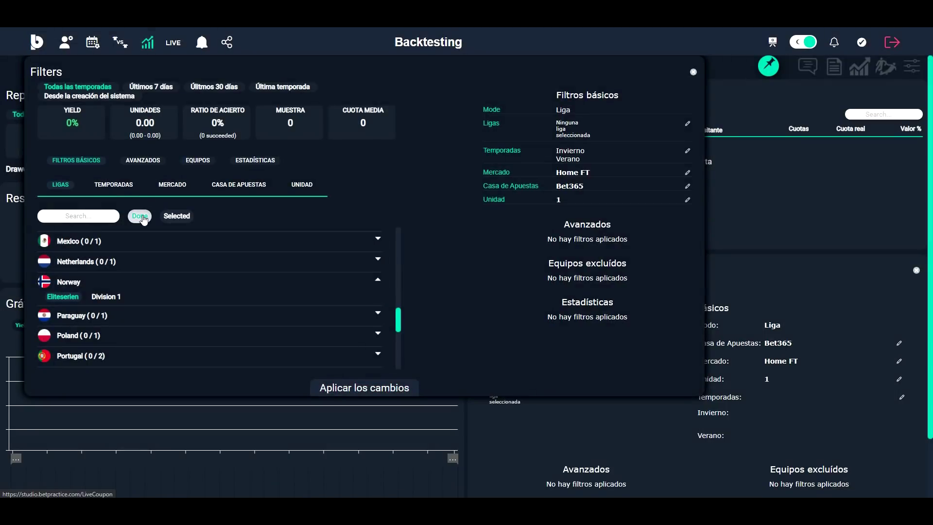
{"action": "left_click", "coordinate": [396, 389]}
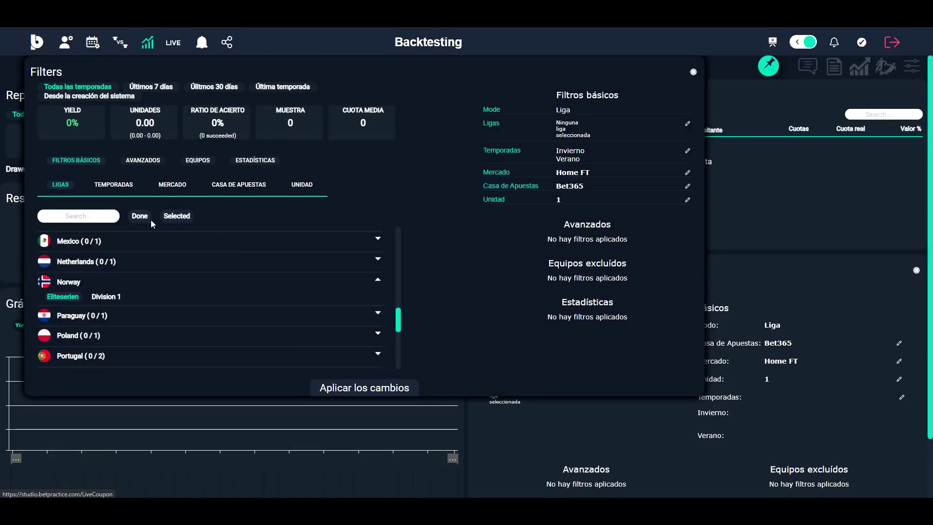
{"action": "left_click", "coordinate": [146, 217]}
{"action": "left_click", "coordinate": [113, 184]}
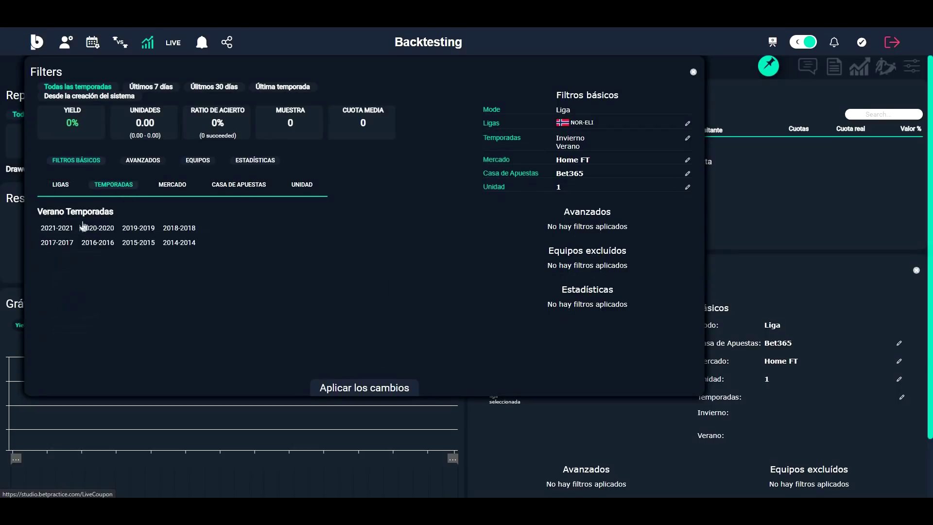
{"action": "left_click", "coordinate": [61, 228]}
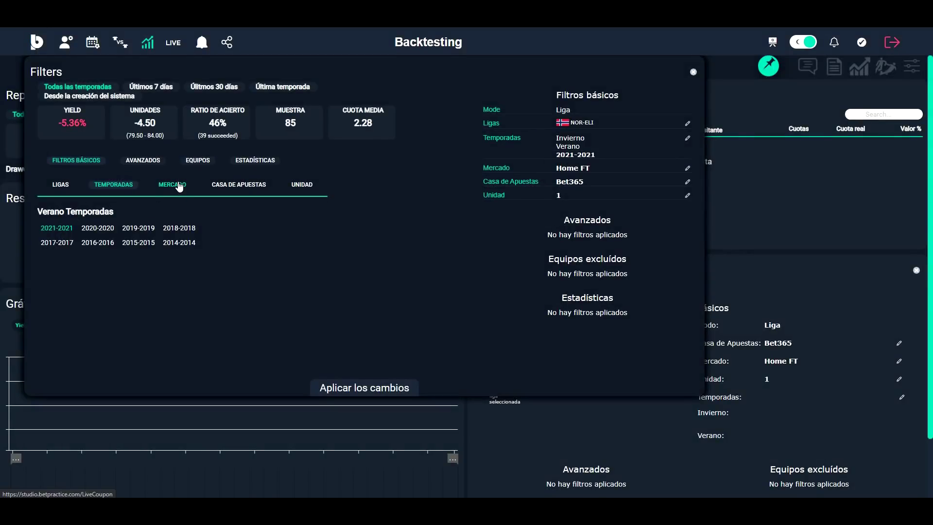
Step: Check the backtest results for the full-time match odds markets The Draw (FT) and Team 2 (FT)
{"action": "left_click", "coordinate": [178, 185]}
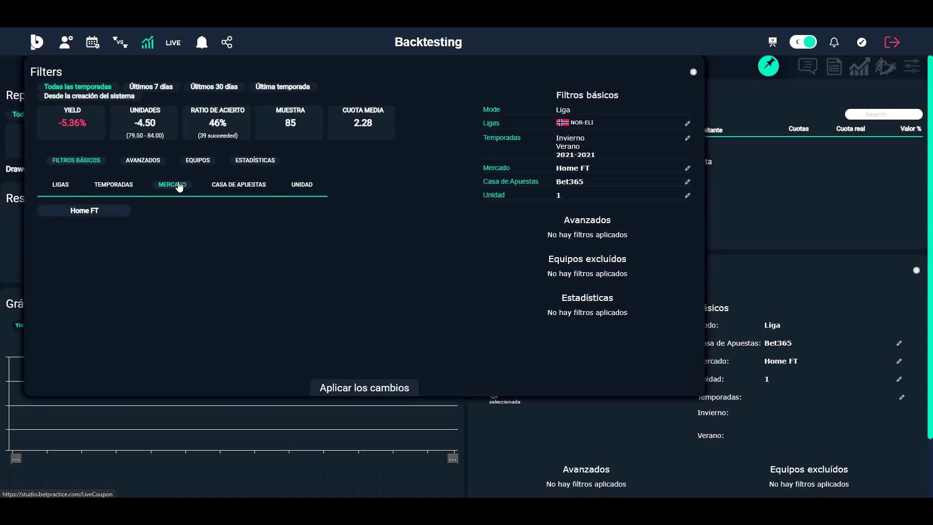
{"action": "left_click", "coordinate": [86, 233]}
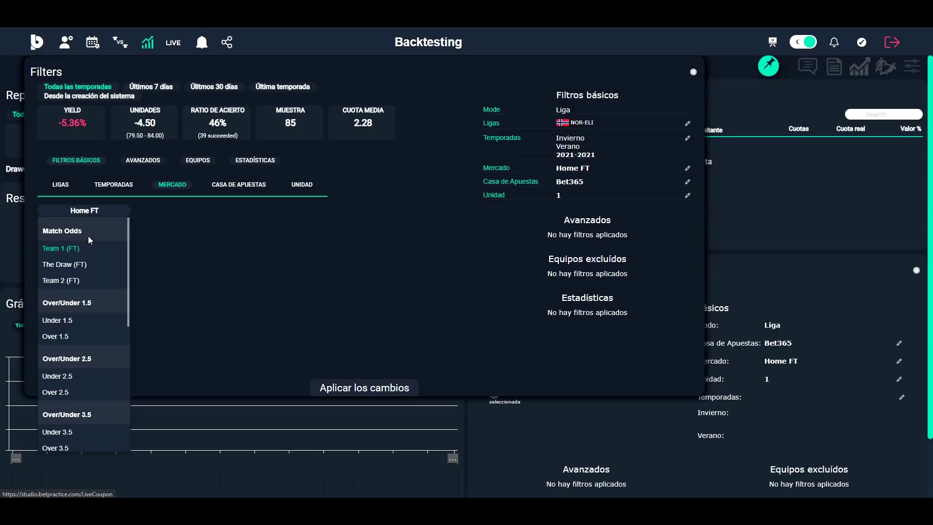
{"action": "left_click", "coordinate": [80, 265]}
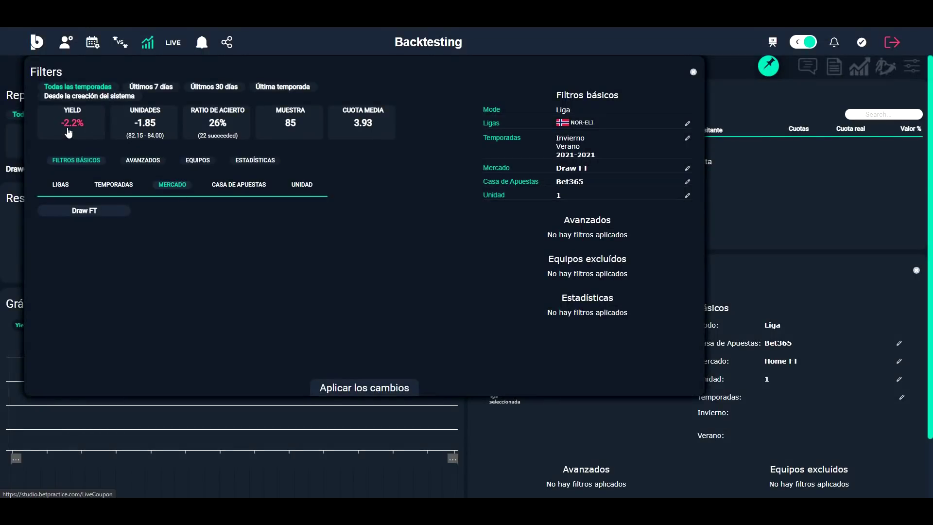
{"action": "left_click", "coordinate": [84, 210]}
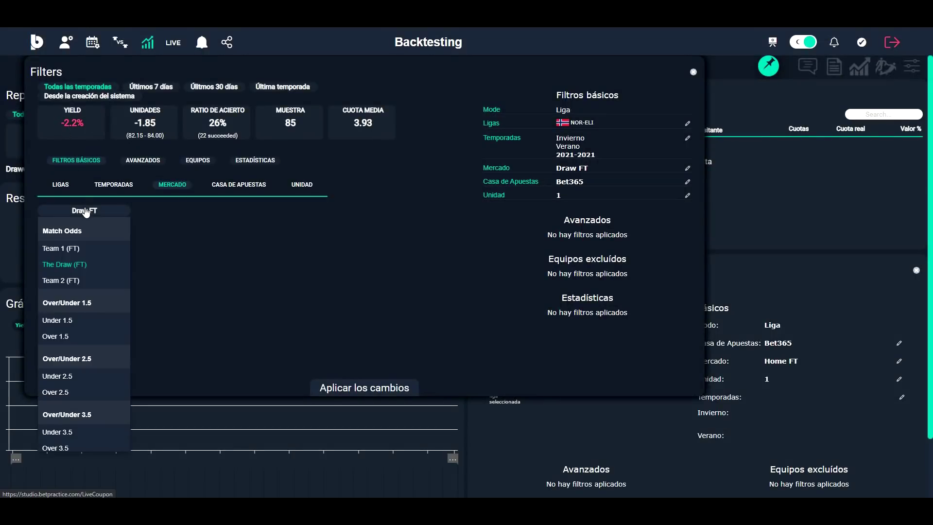
{"action": "left_click", "coordinate": [73, 281]}
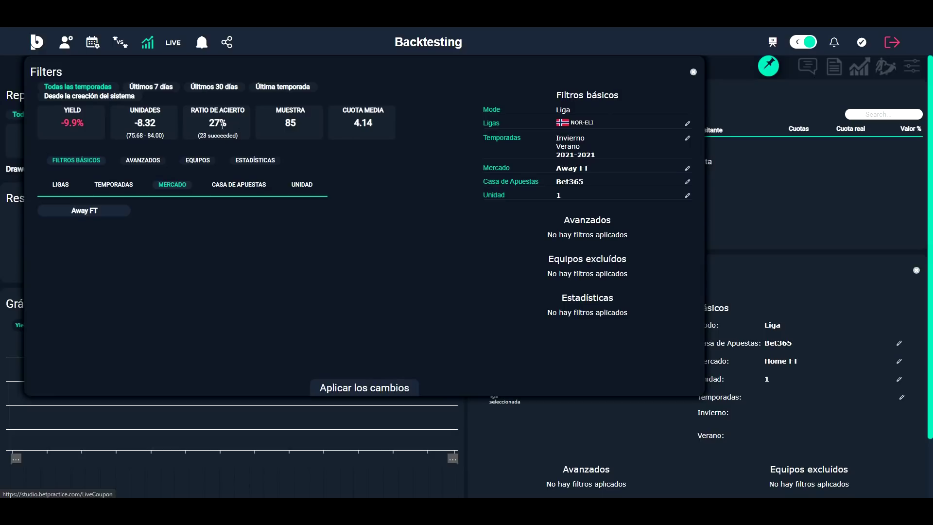
Step: Check the backtest results for the full-time goals markets Under 1.5 and Over 1.5
{"action": "left_click", "coordinate": [104, 211]}
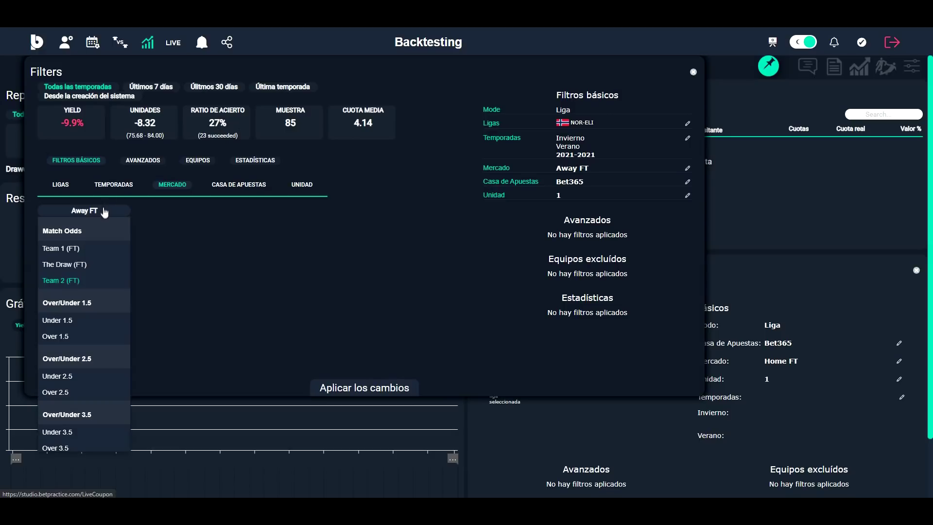
{"action": "left_click", "coordinate": [82, 323]}
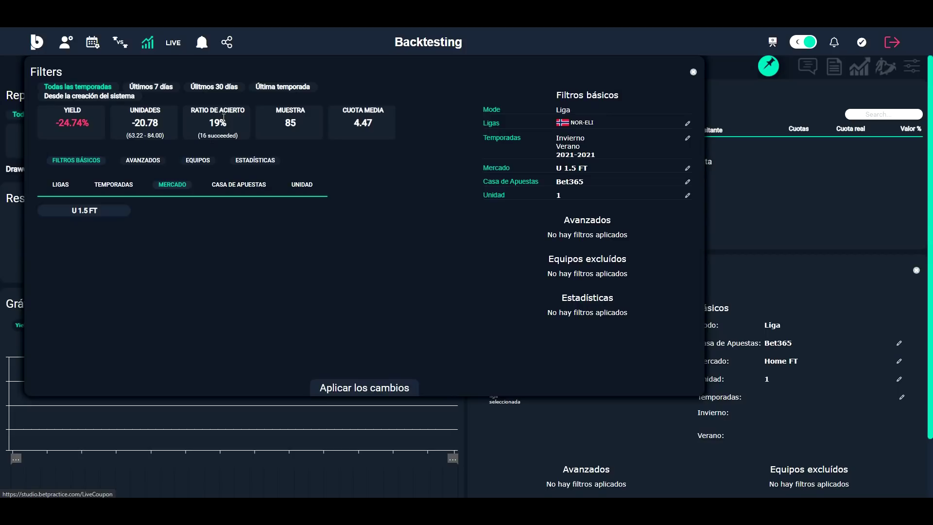
{"action": "left_click", "coordinate": [100, 214]}
{"action": "left_click", "coordinate": [73, 317]}
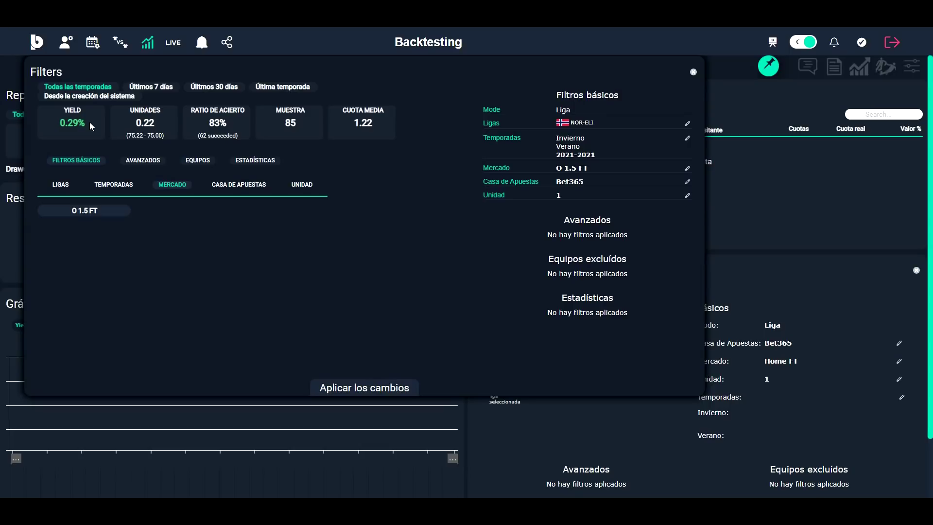
Step: Check the backtest results for the full-time goals markets Under 2.5 and Over 2.5
{"action": "left_click", "coordinate": [104, 213]}
{"action": "left_click", "coordinate": [72, 380]}
{"action": "left_click", "coordinate": [78, 212]}
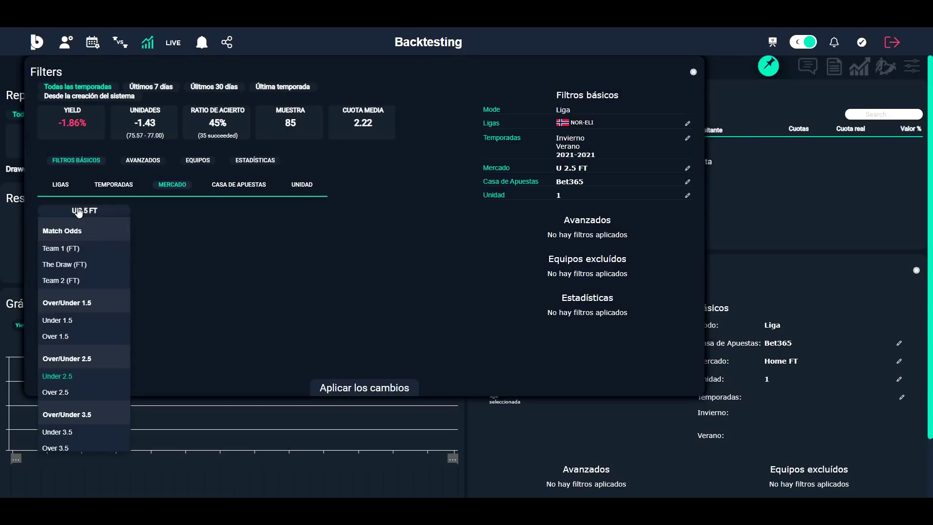
{"action": "left_click", "coordinate": [69, 394]}
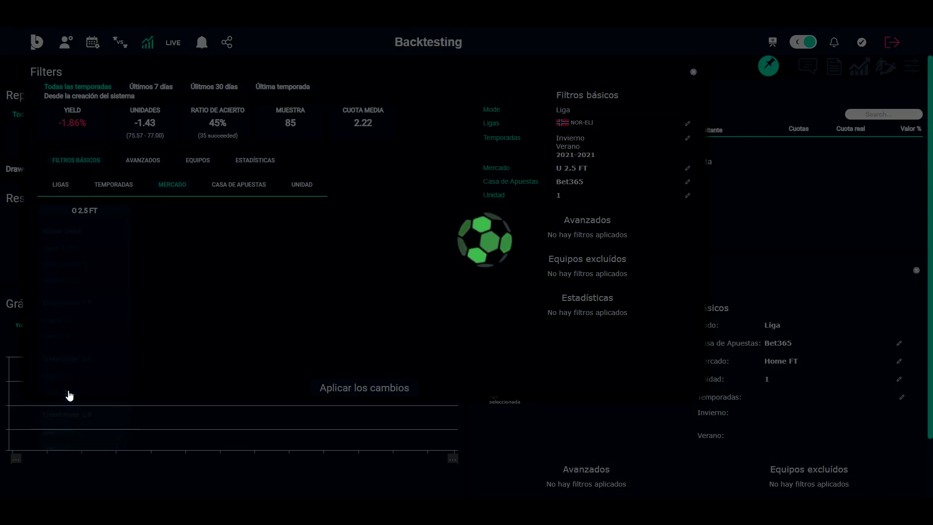
Step: Check the backtest results for the full-time goals markets Under 3.5 and Over 3.5
{"action": "left_click", "coordinate": [76, 210]}
{"action": "scroll", "coordinate": [89, 316], "scroll_direction": "down", "scroll_amount": 1}
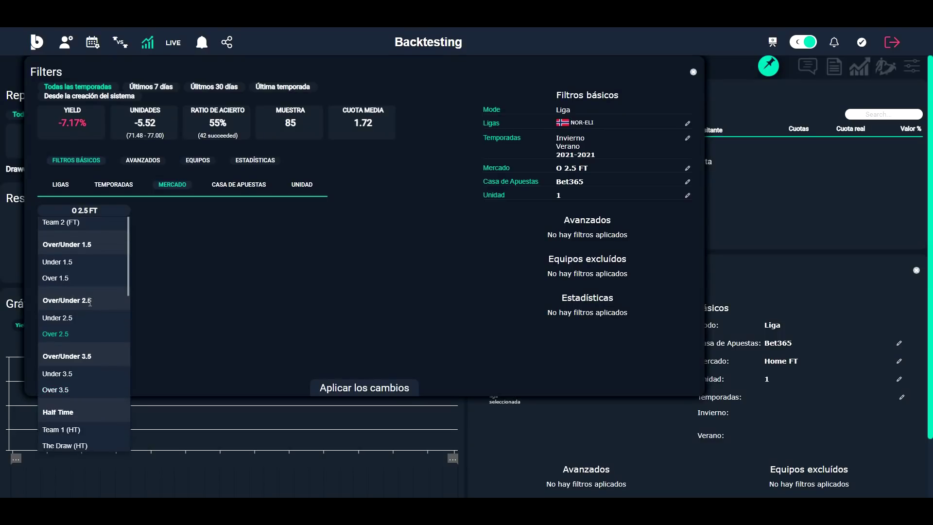
{"action": "left_click", "coordinate": [85, 374]}
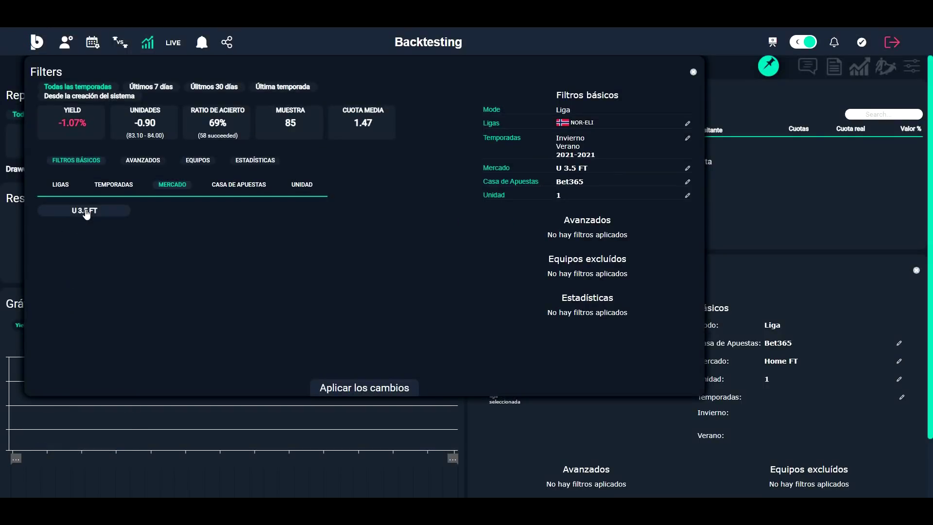
{"action": "left_click", "coordinate": [86, 213]}
{"action": "left_click", "coordinate": [68, 389]}
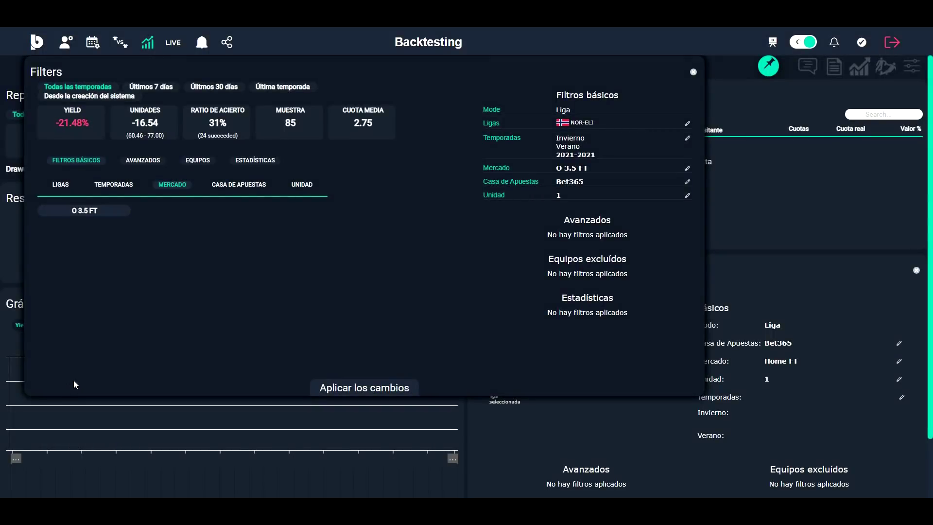
Step: Check the backtest results for the half-time markets Team 1 (HT), The Draw (HT) and Team 2 (HT)
{"action": "left_click", "coordinate": [75, 212]}
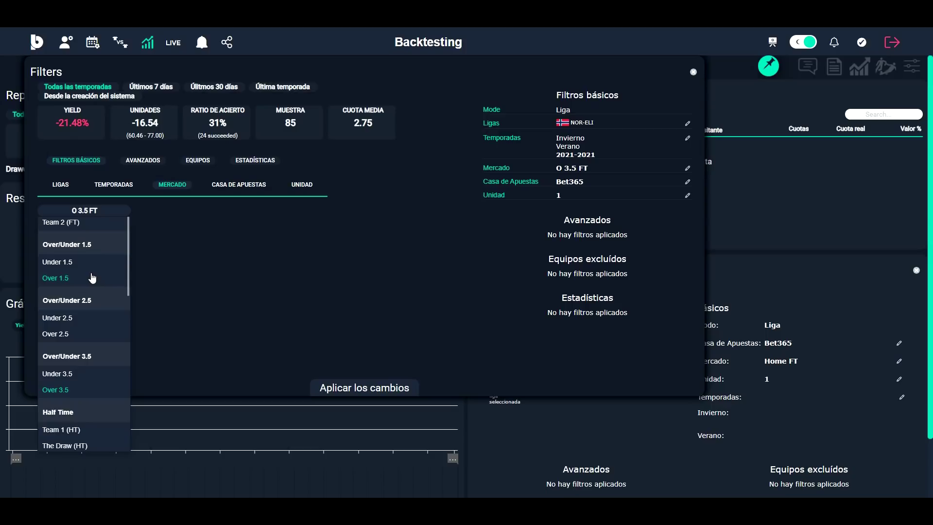
{"action": "scroll", "coordinate": [93, 278], "scroll_direction": "down", "scroll_amount": 1}
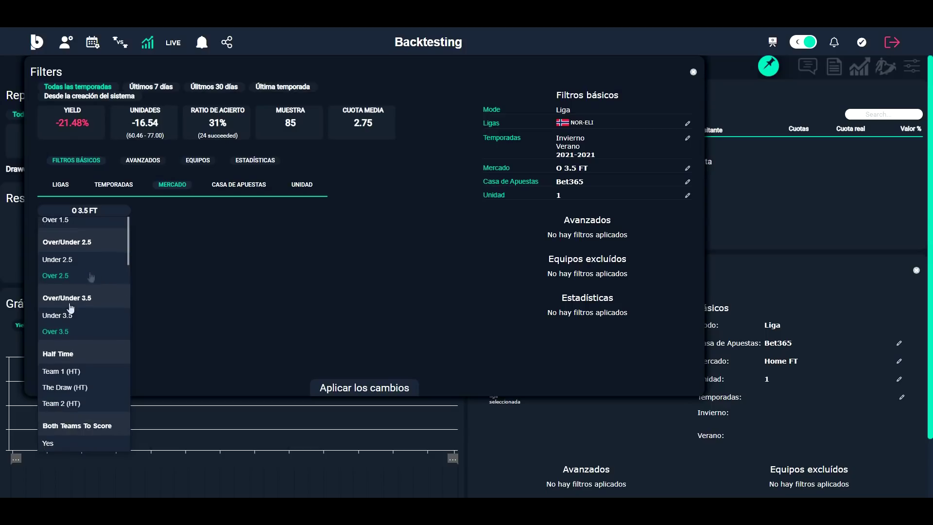
{"action": "left_click", "coordinate": [88, 372]}
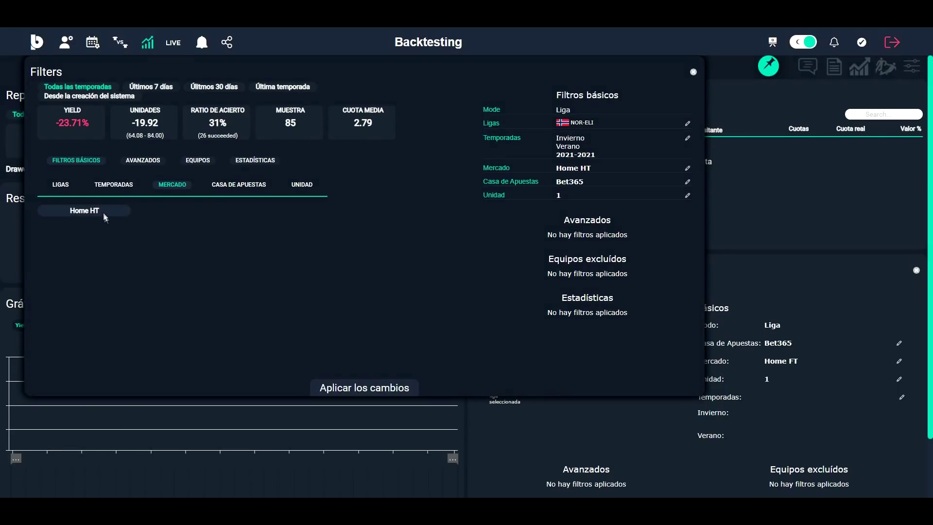
{"action": "left_click", "coordinate": [104, 216]}
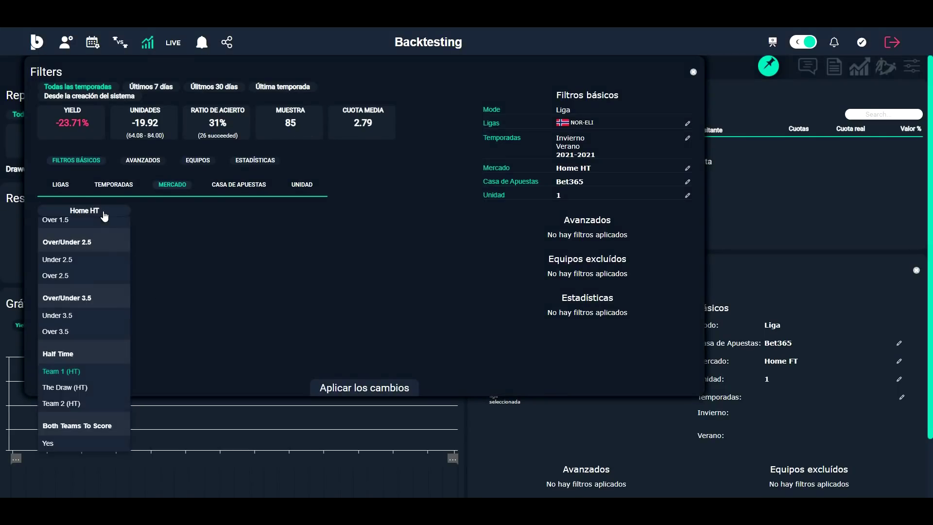
{"action": "left_click", "coordinate": [87, 387]}
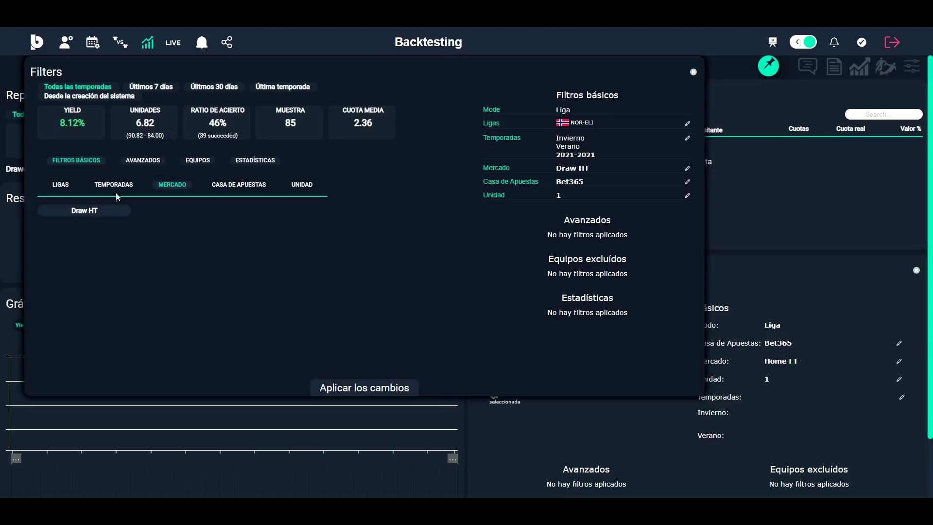
{"action": "left_click", "coordinate": [108, 210]}
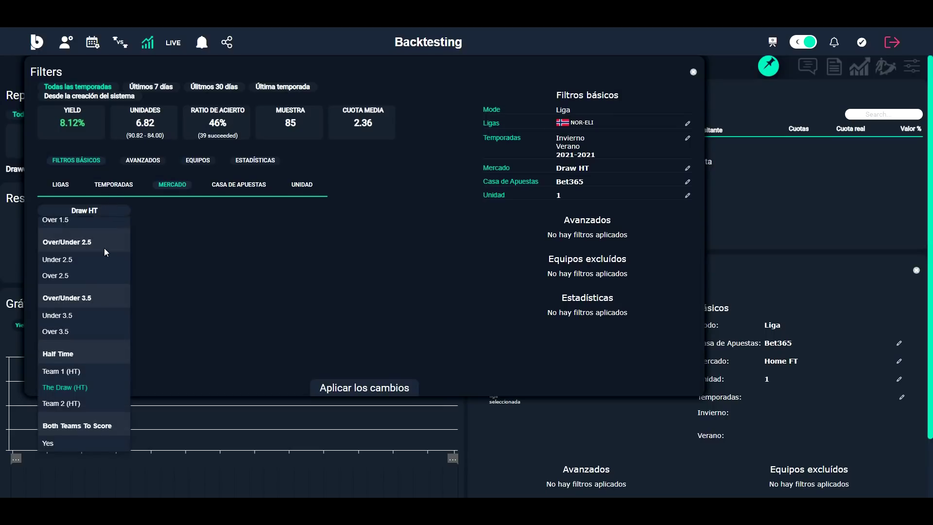
{"action": "left_click", "coordinate": [86, 403]}
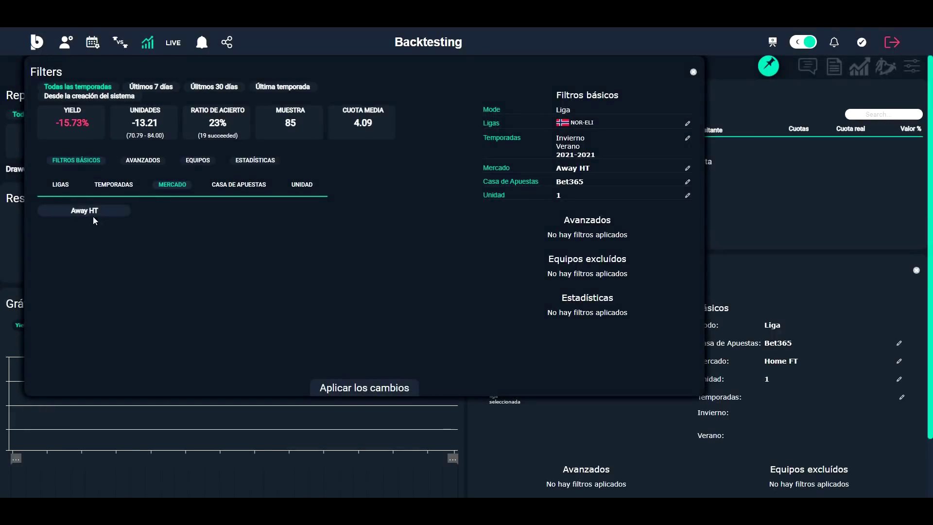
Step: Check the backtest results for the Both Teams To Score market with Yes and with No
{"action": "left_click", "coordinate": [93, 213]}
{"action": "scroll", "coordinate": [95, 289], "scroll_direction": "down", "scroll_amount": 1}
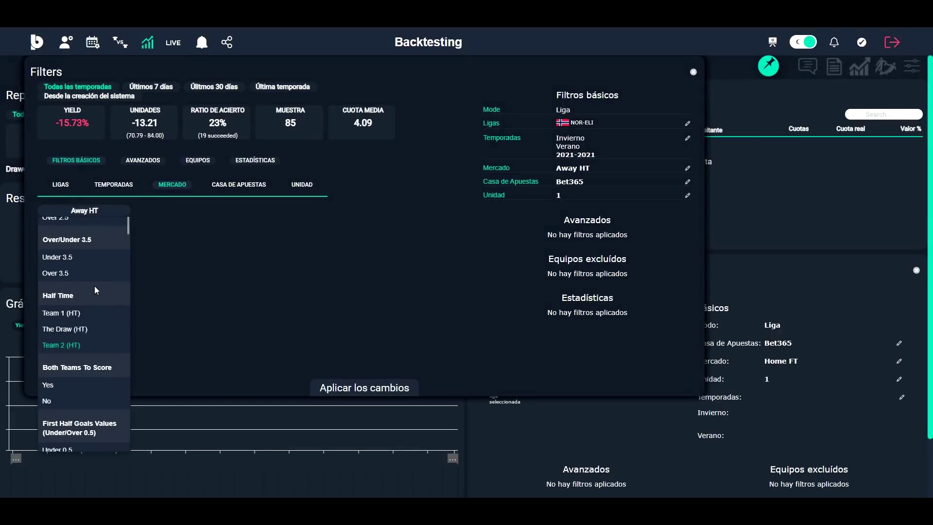
{"action": "left_click", "coordinate": [62, 391]}
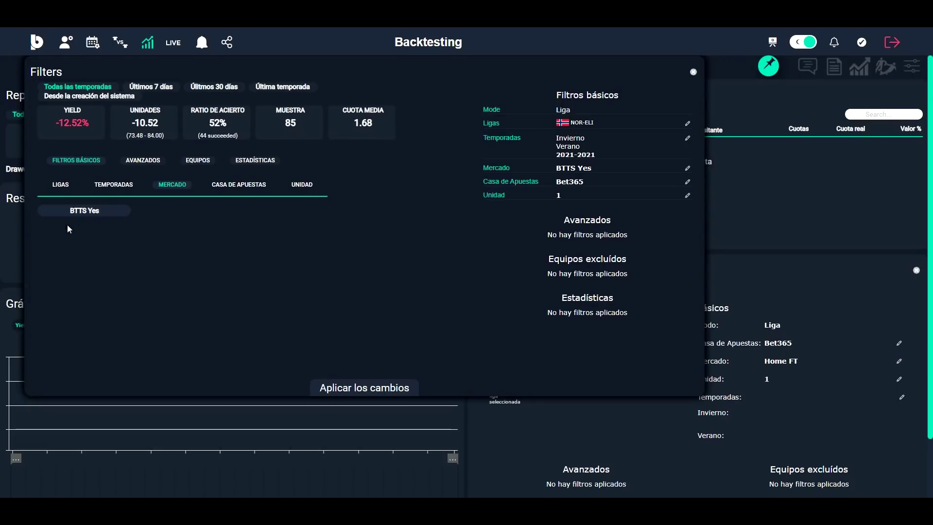
{"action": "left_click", "coordinate": [81, 212]}
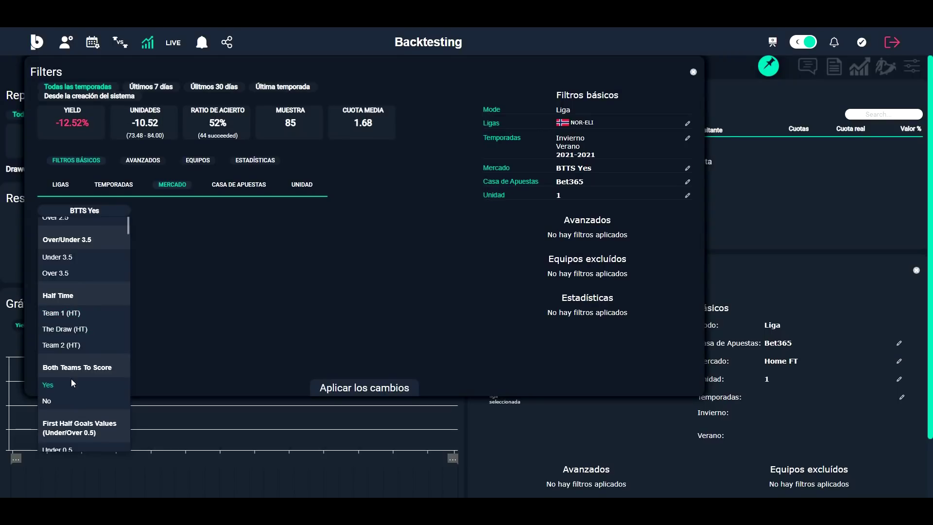
{"action": "left_click", "coordinate": [68, 400]}
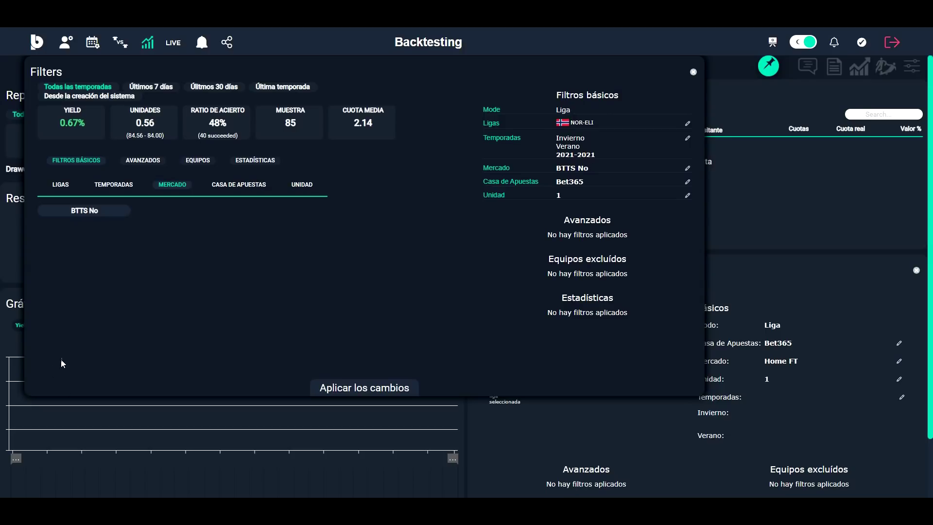
Step: Check the backtest results for the first-half goals markets Under 0.5 and Over 0.5
{"action": "left_click", "coordinate": [101, 211]}
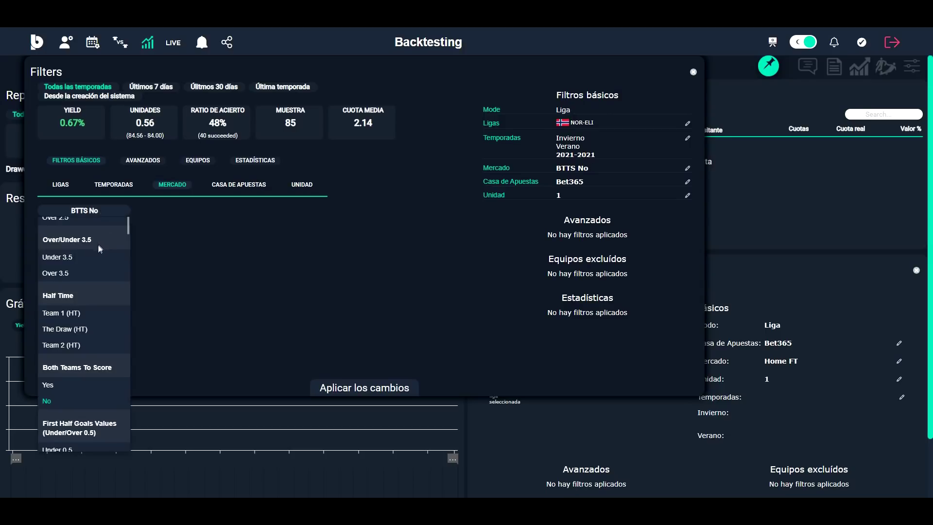
{"action": "scroll", "coordinate": [94, 312], "scroll_direction": "down", "scroll_amount": 2}
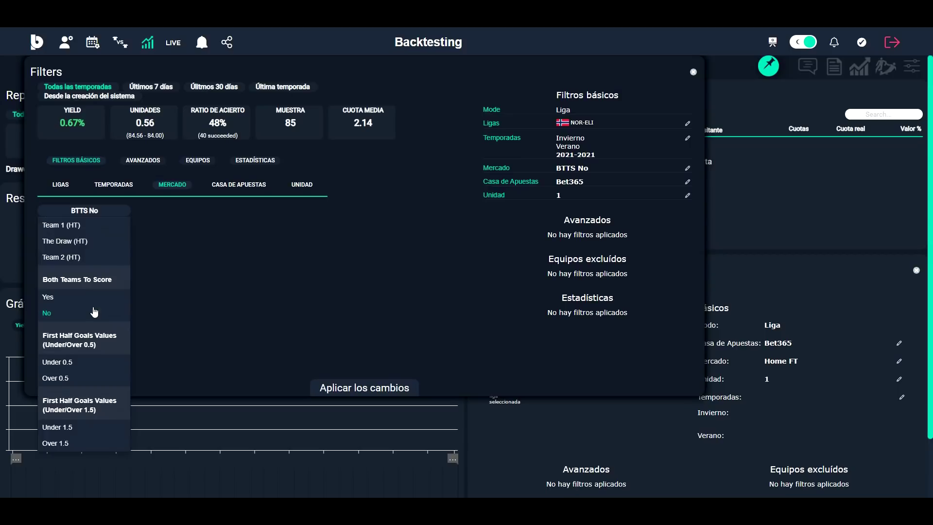
{"action": "left_click", "coordinate": [88, 363]}
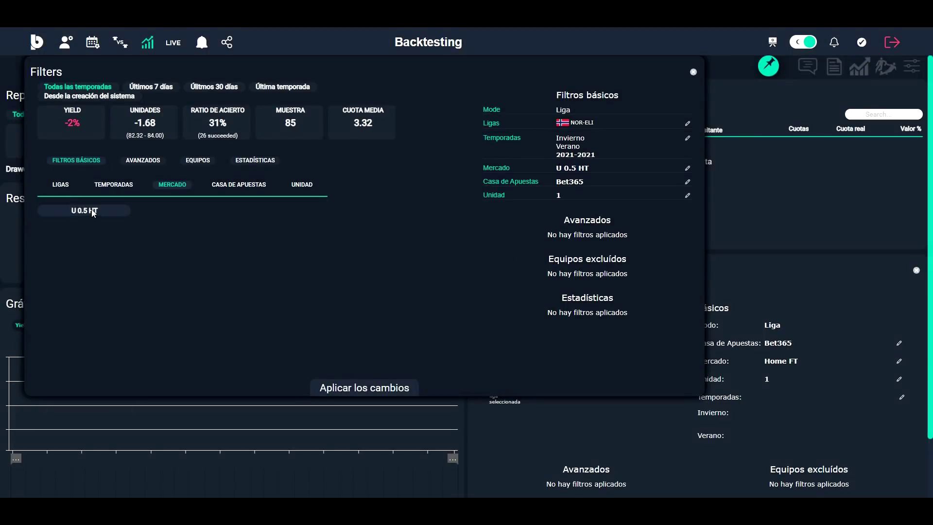
{"action": "left_click", "coordinate": [94, 212]}
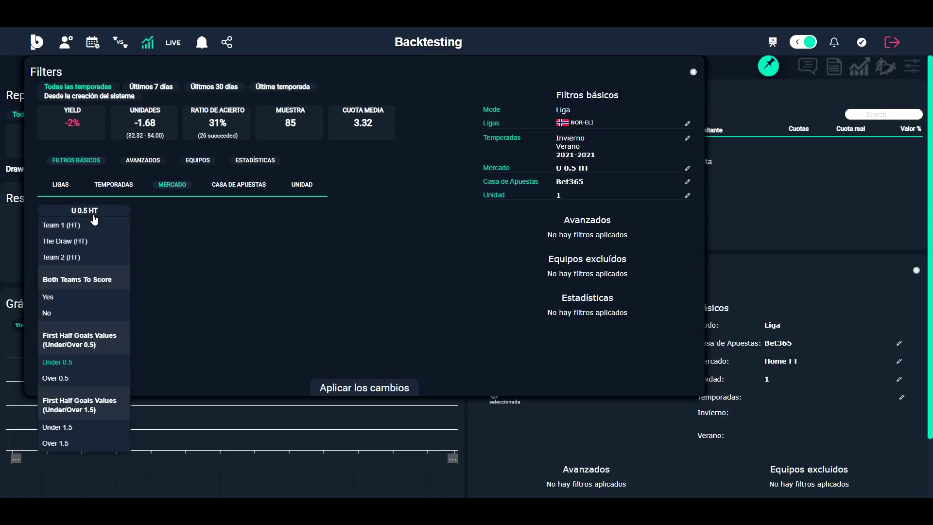
{"action": "left_click", "coordinate": [63, 374]}
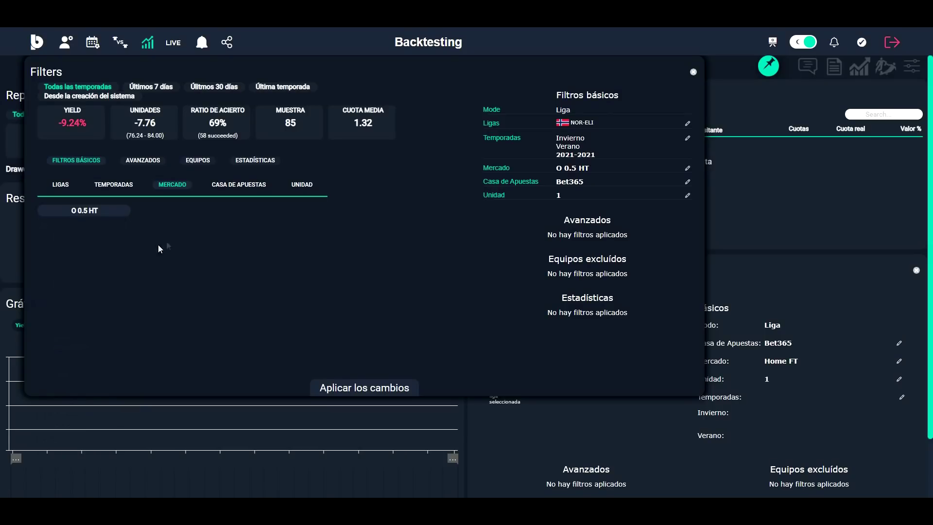
Step: Check the backtest results for the first-half goals markets Under 1.5 and Over 1.5
{"action": "left_click", "coordinate": [111, 218]}
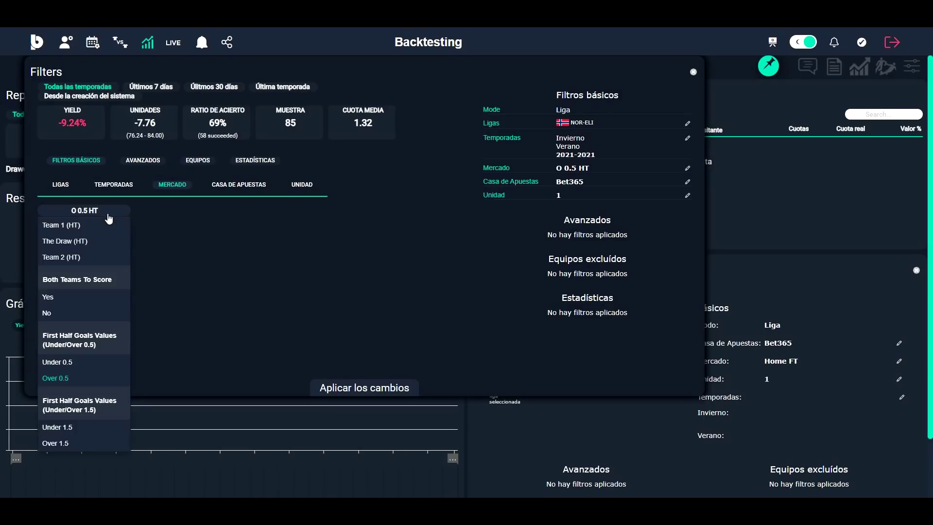
{"action": "left_click", "coordinate": [69, 427]}
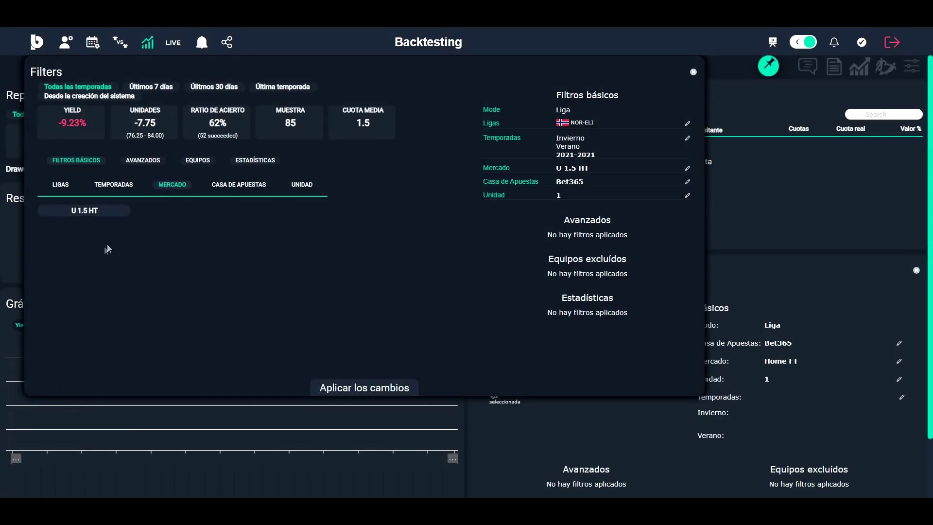
{"action": "left_click", "coordinate": [103, 218]}
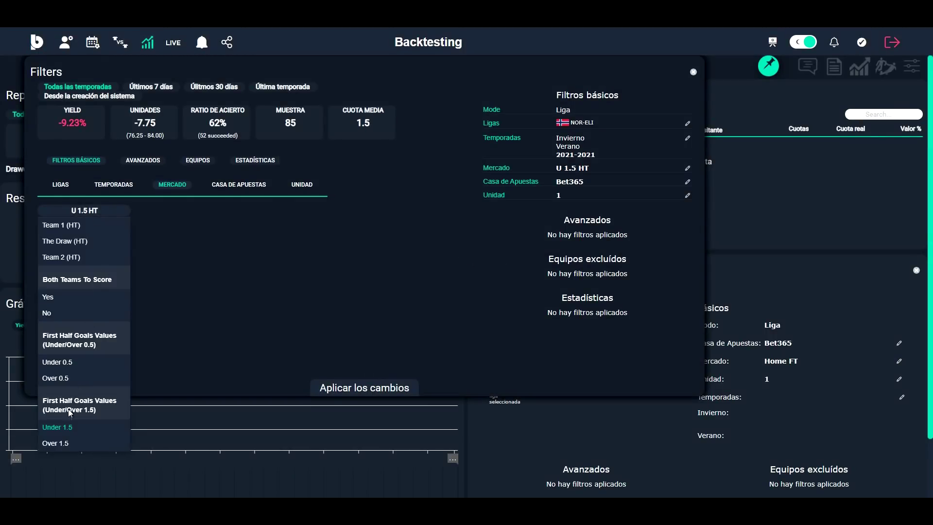
{"action": "left_click", "coordinate": [76, 444]}
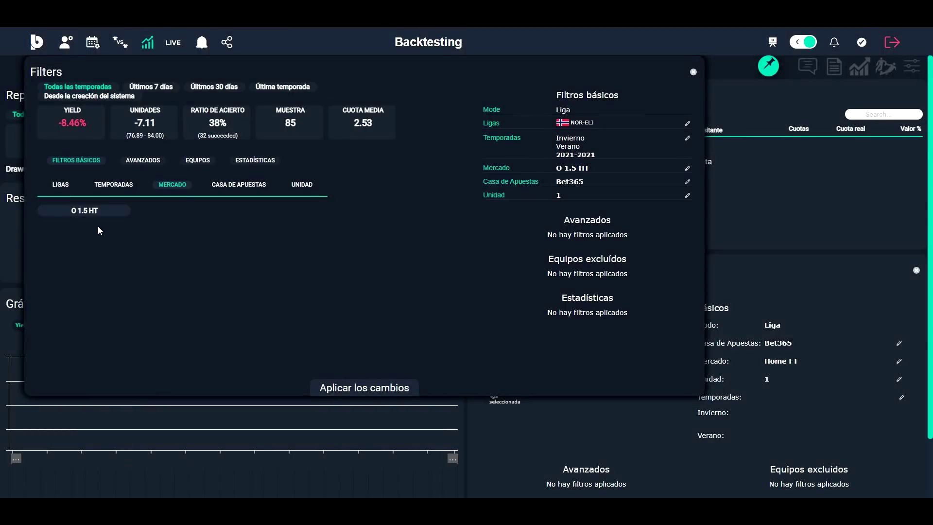
Step: Set the backtest market to The Draw (HT) and open the team filters
{"action": "left_click", "coordinate": [95, 212]}
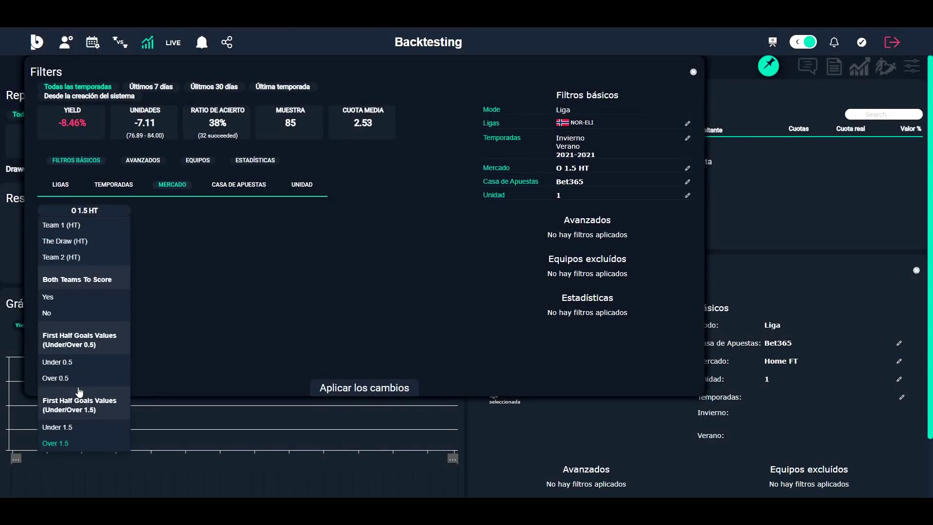
{"action": "left_click", "coordinate": [78, 299]}
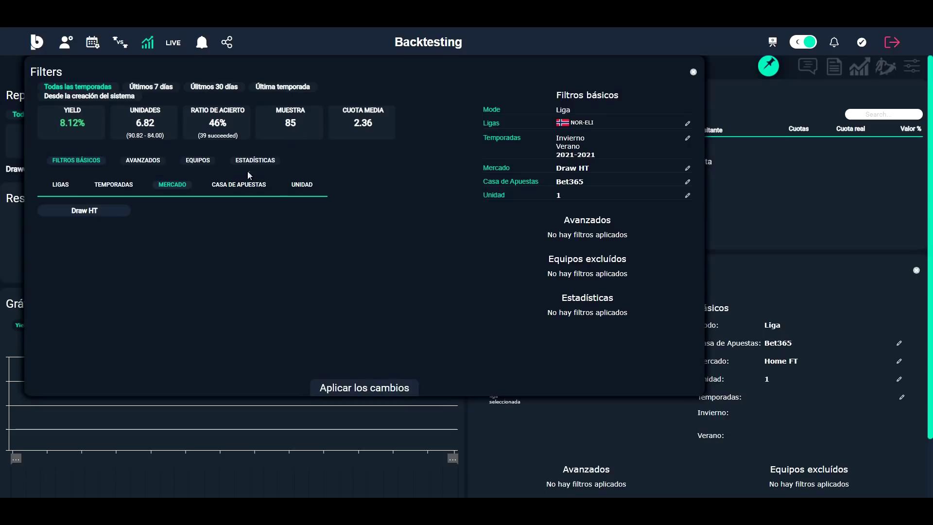
{"action": "left_click", "coordinate": [134, 164]}
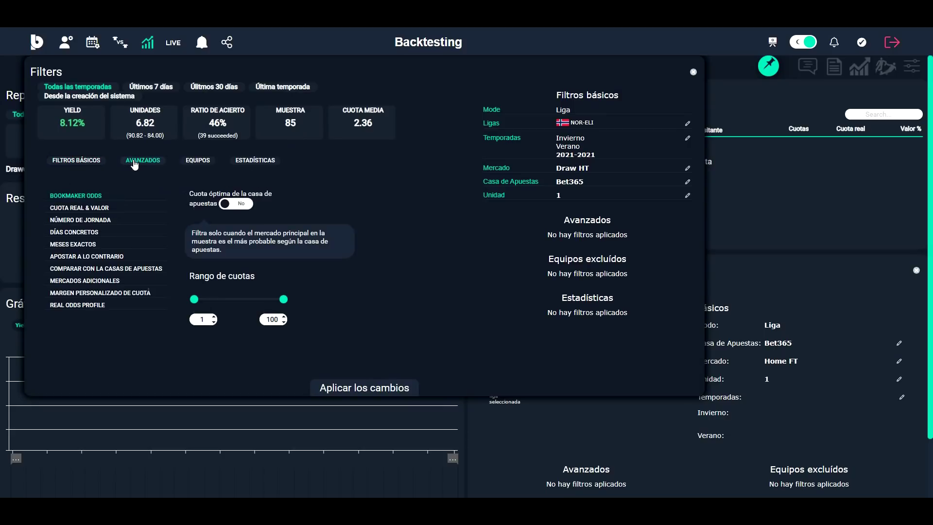
{"action": "left_click", "coordinate": [197, 162]}
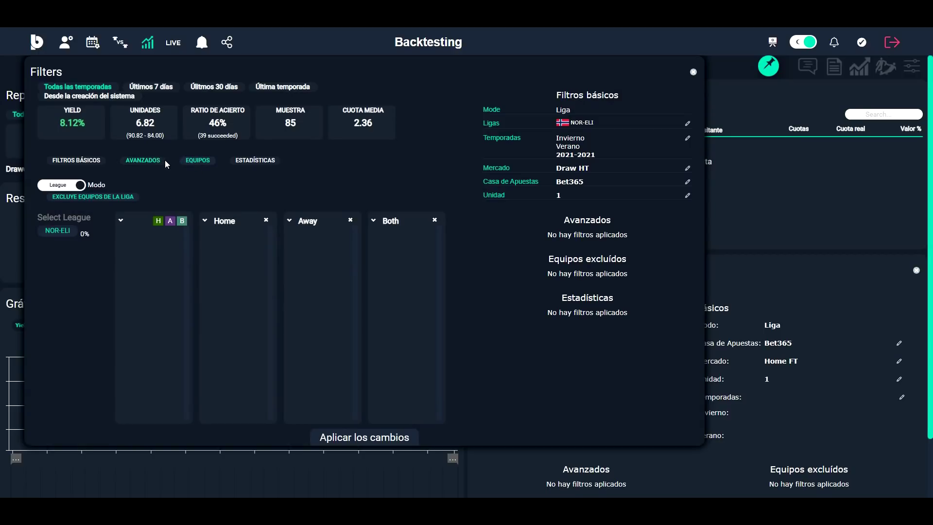
Step: Review the home, away and combined yields of all NOR-ELI teams in the team filters, using League mode
{"action": "left_click", "coordinate": [55, 185]}
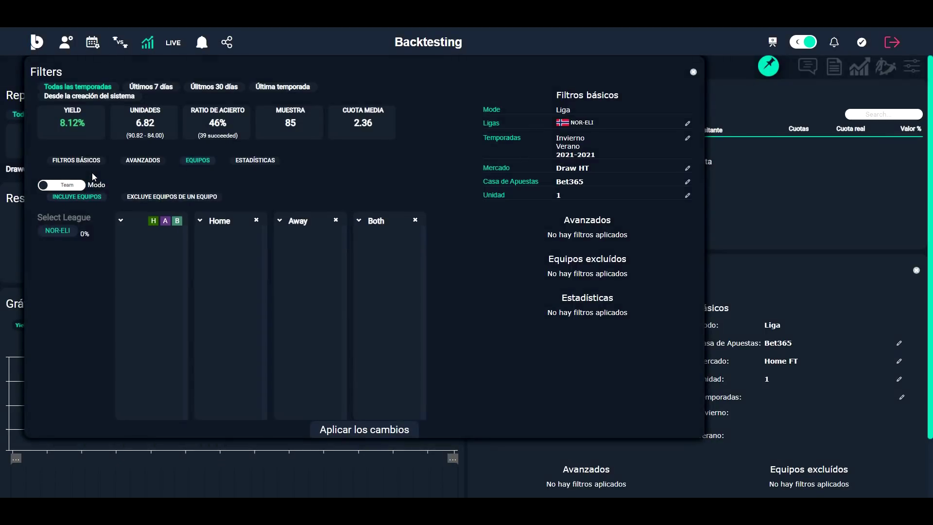
{"action": "left_click", "coordinate": [72, 184]}
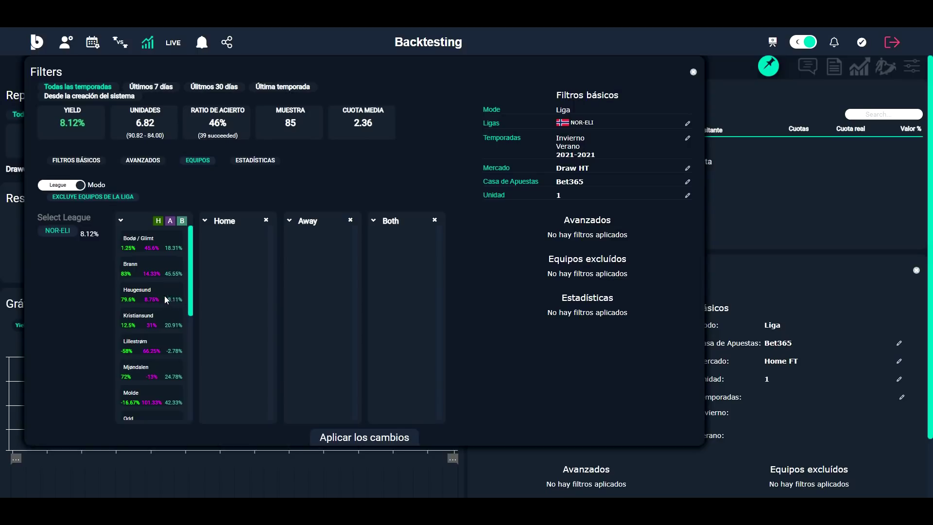
{"action": "scroll", "coordinate": [195, 316], "scroll_direction": "down", "scroll_amount": 1}
{"action": "left_click_drag", "start_coordinate": [195, 316], "coordinate": [197, 403]}
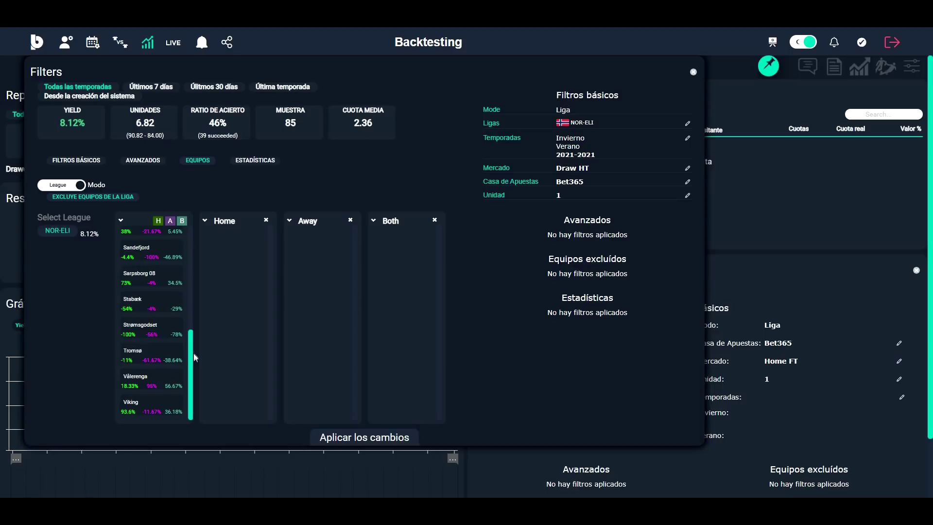
{"action": "left_click_drag", "start_coordinate": [191, 354], "coordinate": [207, 334]}
{"action": "scroll", "coordinate": [207, 339], "scroll_direction": "down", "scroll_amount": 2}
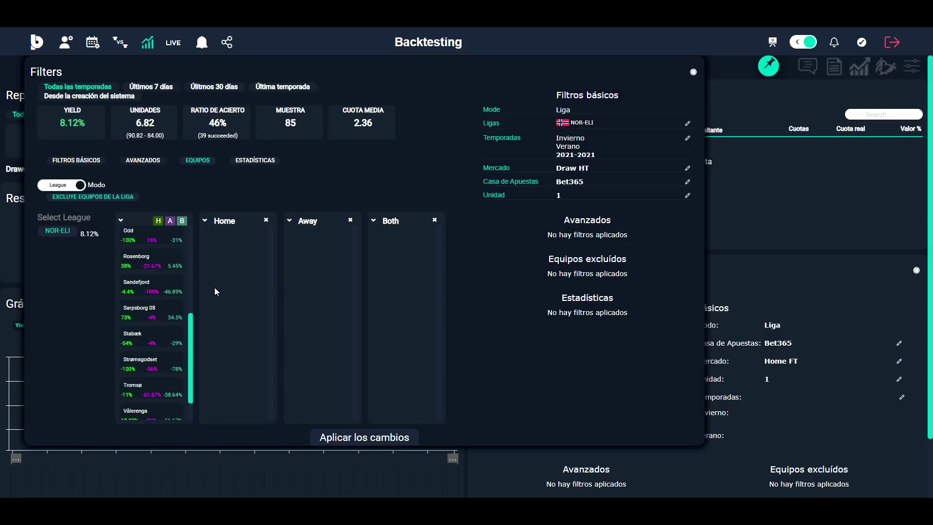
{"action": "scroll", "coordinate": [150, 336], "scroll_direction": "up", "scroll_amount": 5}
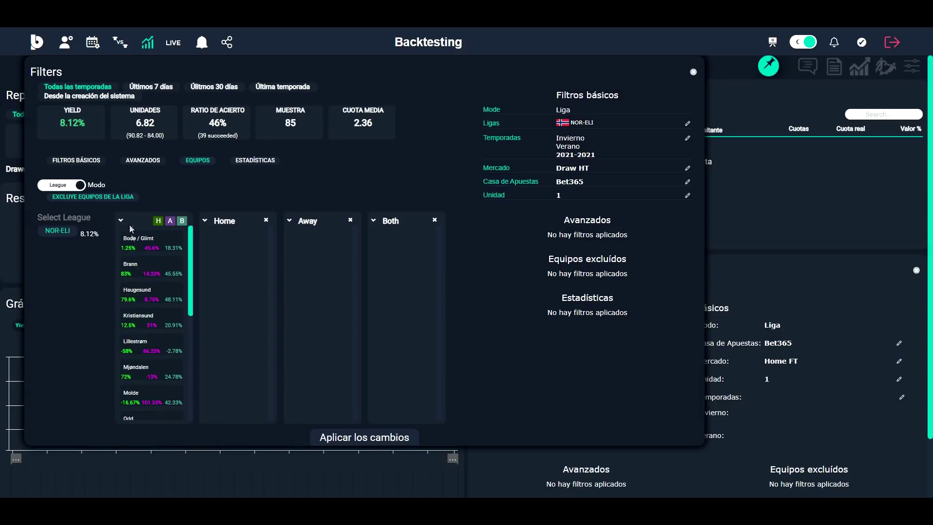
Step: Compare the half-time draw results for the last 7 days, the last 30 days and all seasons
{"action": "left_click", "coordinate": [153, 86]}
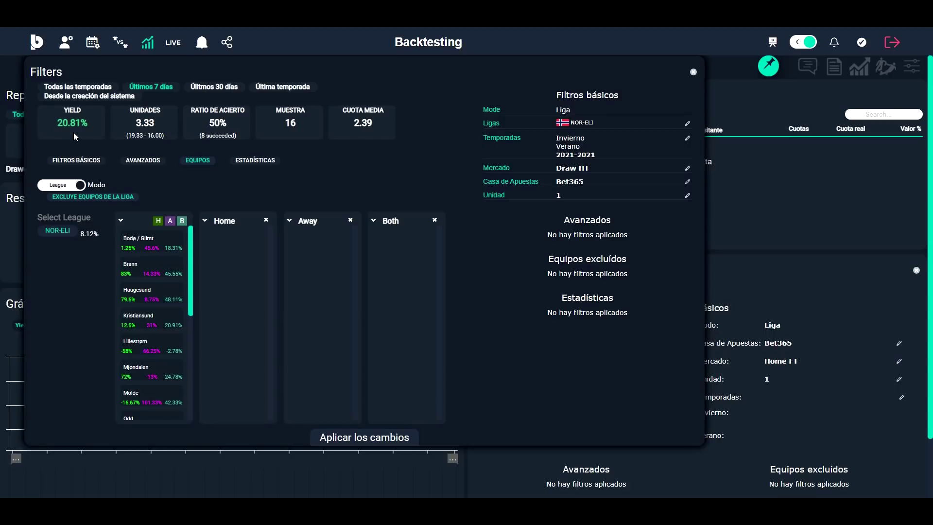
{"action": "left_click", "coordinate": [205, 90]}
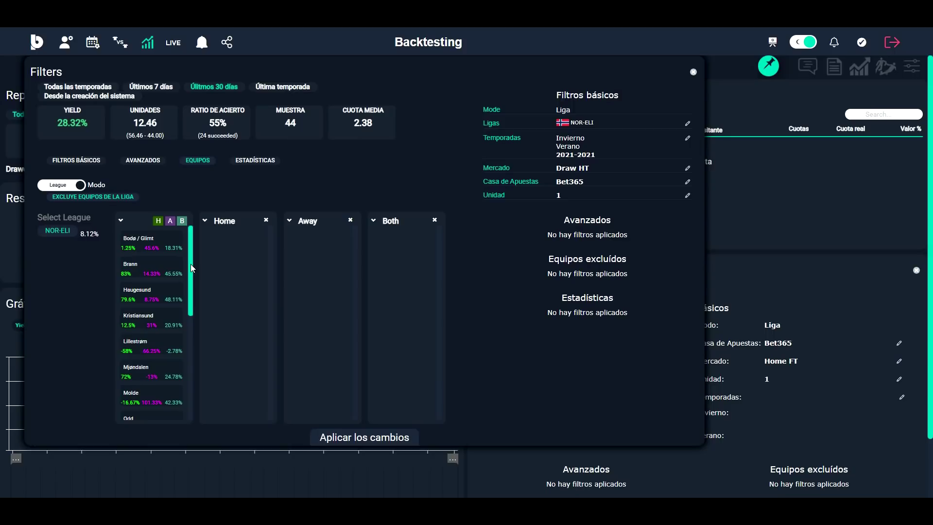
{"action": "left_click", "coordinate": [90, 88]}
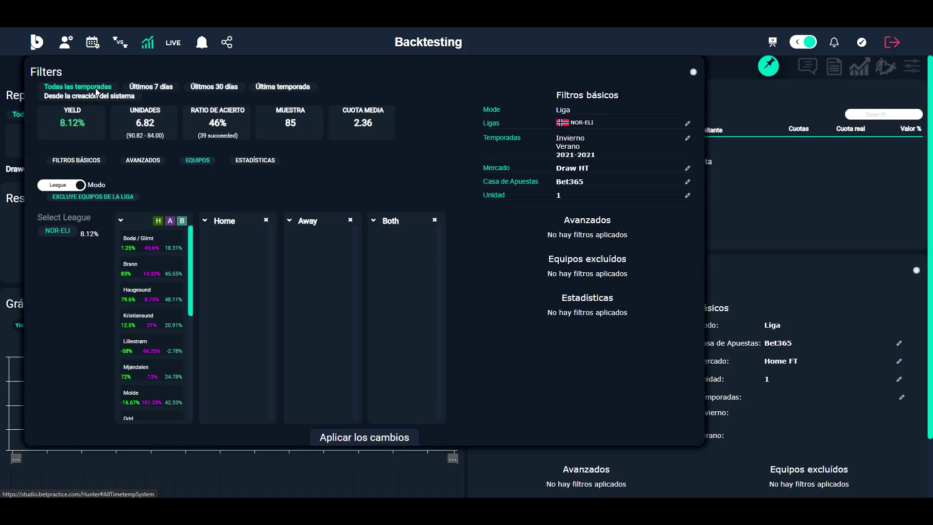
Step: Apply the half-time draw filters to the system and close the filter settings
{"action": "left_click", "coordinate": [360, 440]}
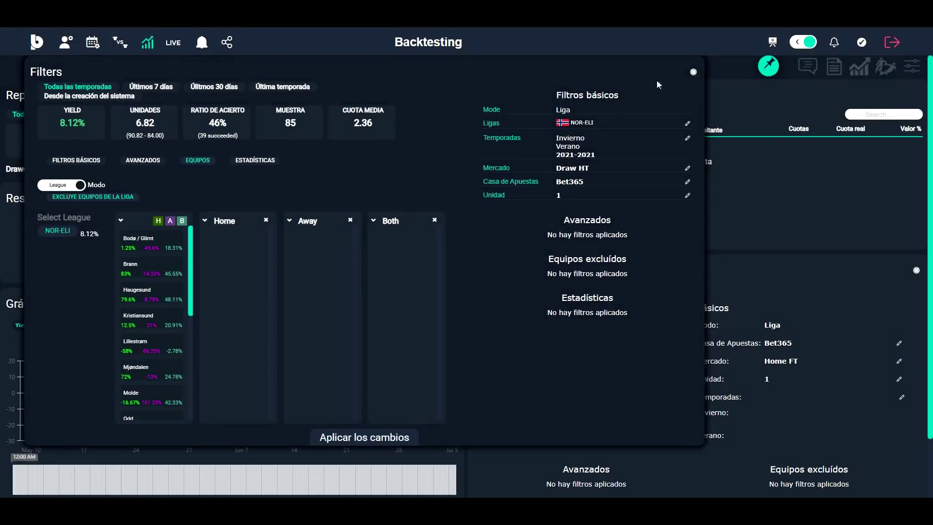
{"action": "left_click", "coordinate": [694, 73]}
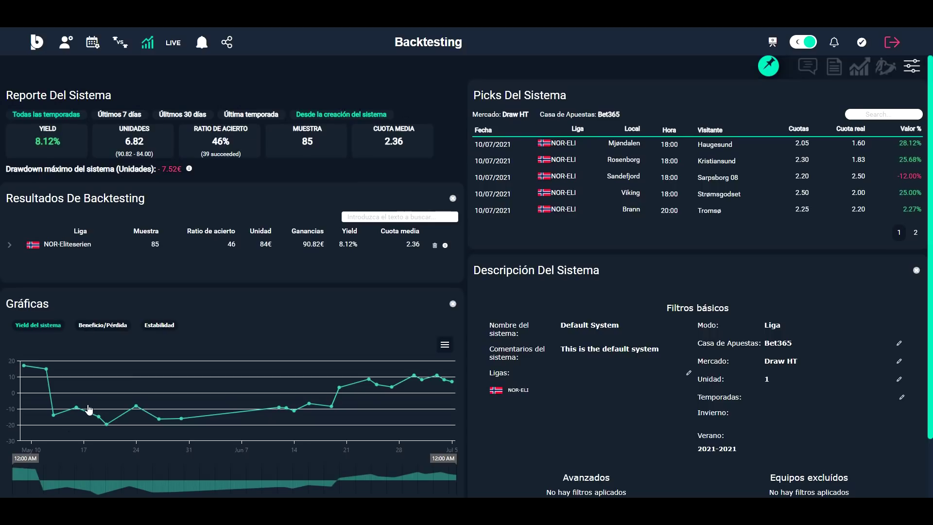
Step: Show the profit/loss graph for the system and inspect its data points from May to July
{"action": "left_click", "coordinate": [106, 326]}
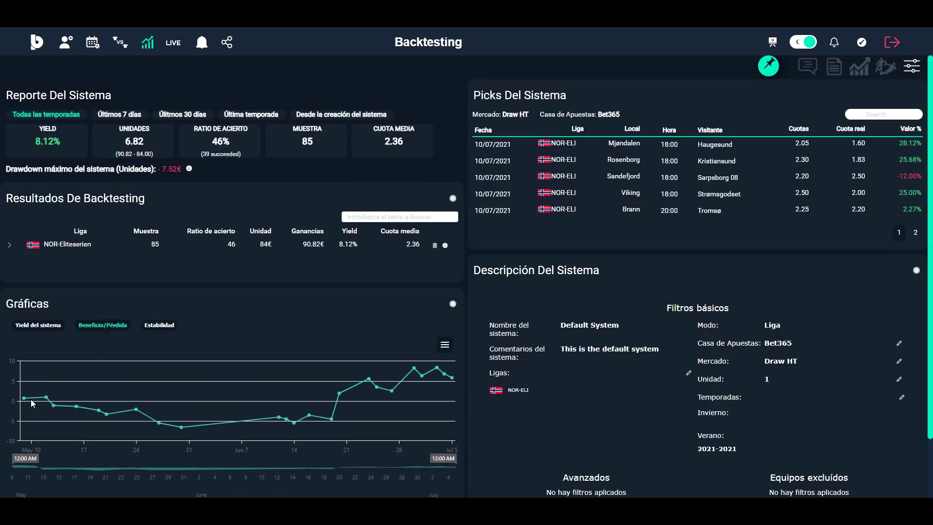
{"action": "mouse_move", "coordinate": [24, 396]}
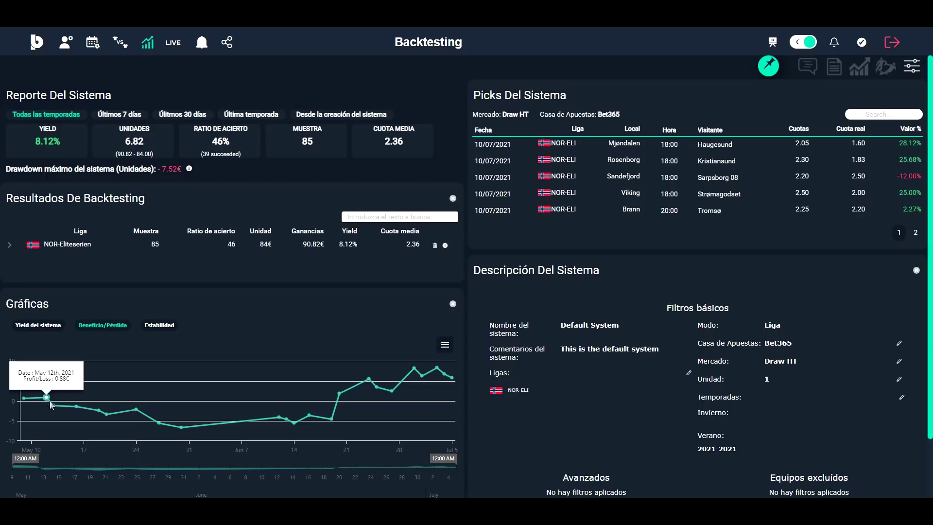
{"action": "mouse_move", "coordinate": [160, 413]}
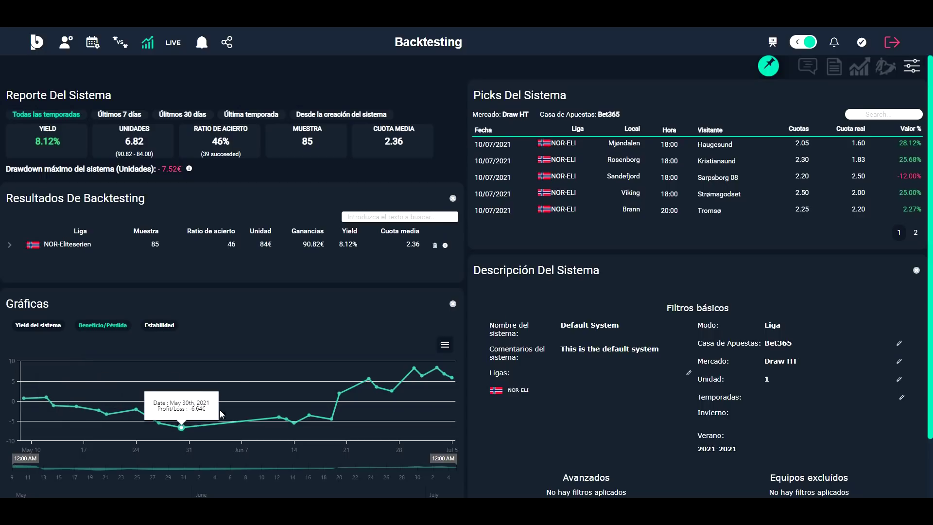
{"action": "mouse_move", "coordinate": [325, 419]}
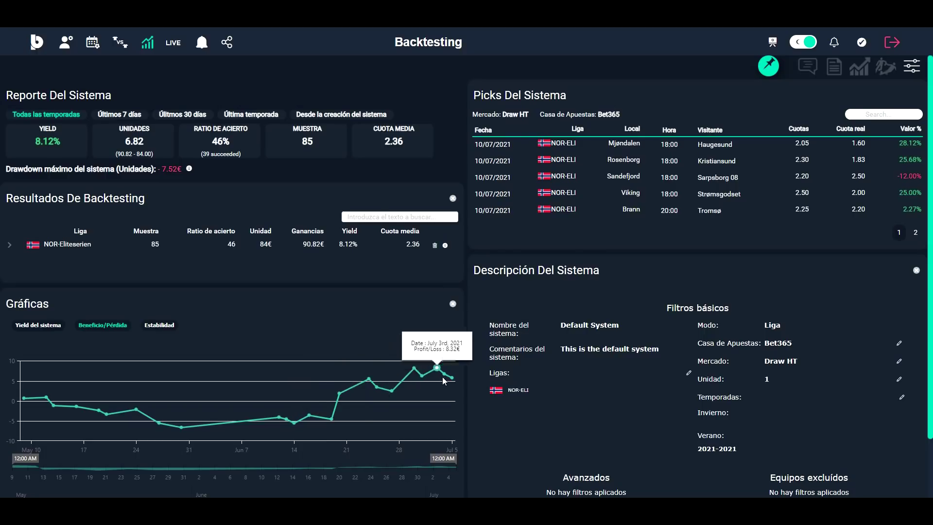
{"action": "mouse_move", "coordinate": [453, 381]}
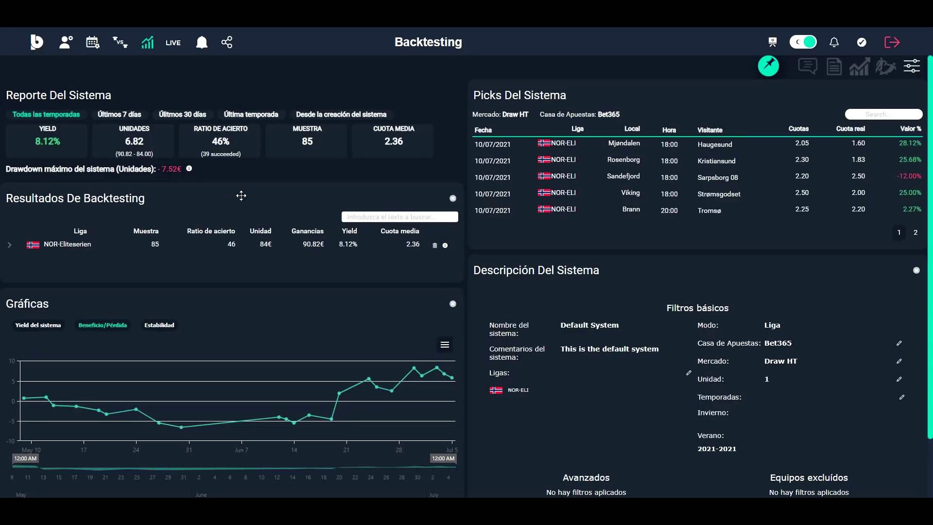
Step: Expand the NOR-Eliteserien entry in the backtesting results to examine its details
{"action": "left_click", "coordinate": [18, 249]}
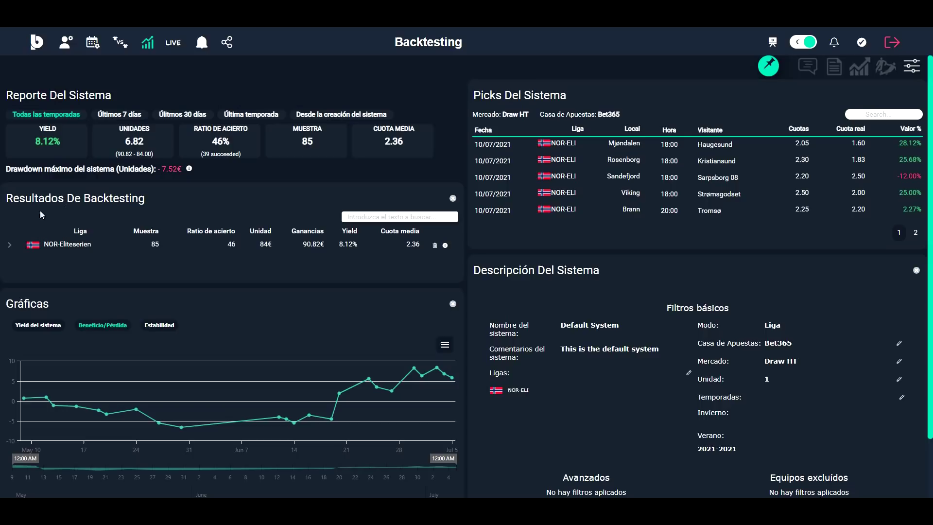